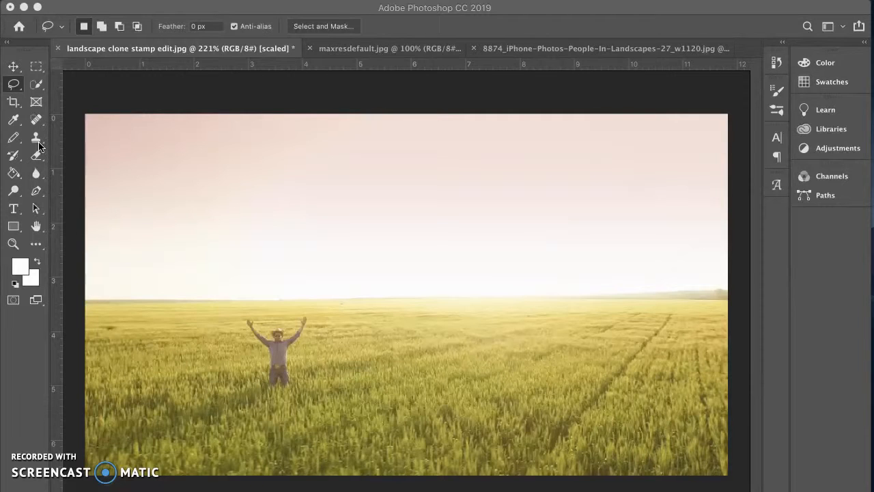
# Lasso around the man in the wheat field, replace him with a Content-Aware fill, and deselect
pyautogui.click(13, 69)
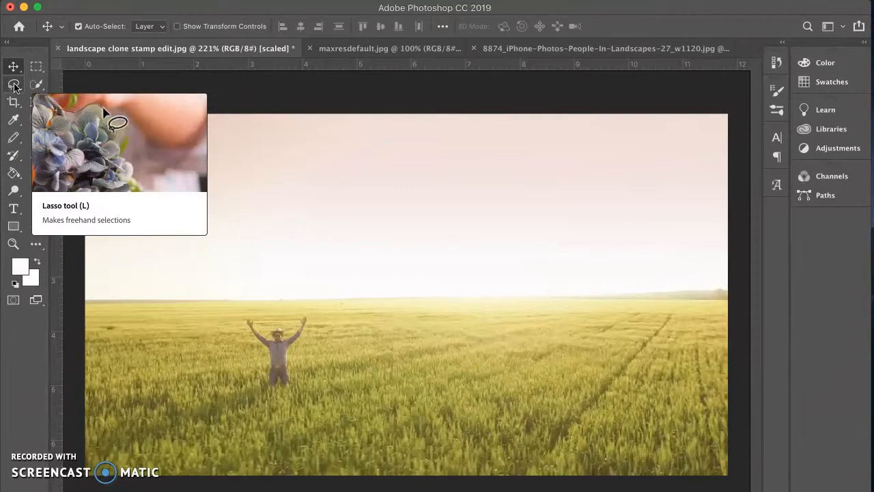
pyautogui.click(14, 85)
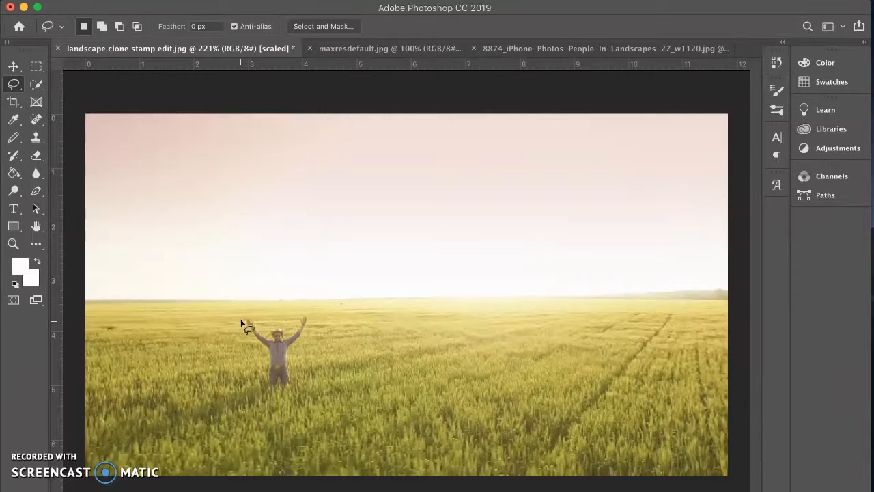
pyautogui.moveTo(241, 322)
pyautogui.mouseDown()
pyautogui.moveTo(266, 326)
pyautogui.moveTo(315, 317)
pyautogui.moveTo(294, 392)
pyautogui.moveTo(272, 395)
pyautogui.moveTo(261, 385)
pyautogui.moveTo(243, 321)
pyautogui.mouseUp()
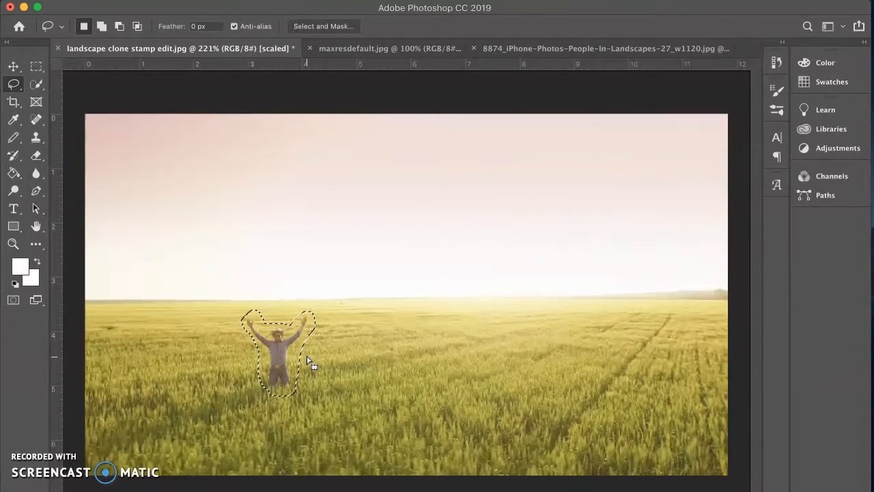
pyautogui.hotkey('shift', 'BackSpace')
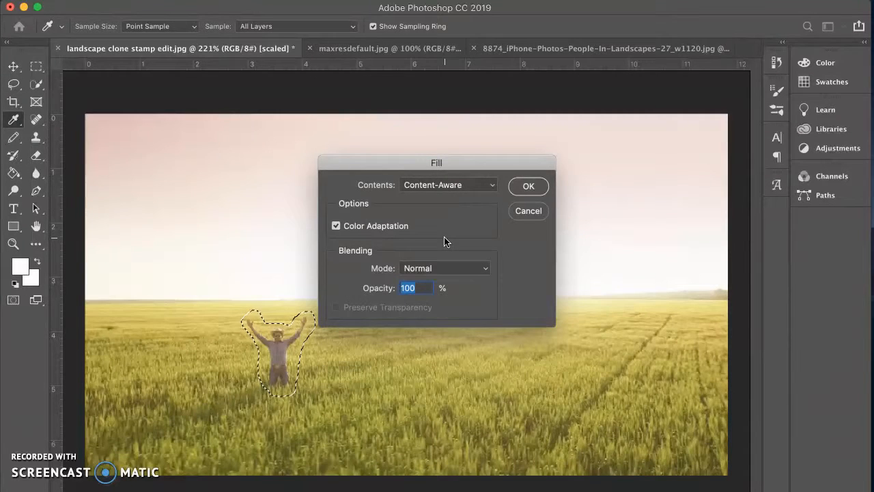
pyautogui.click(527, 187)
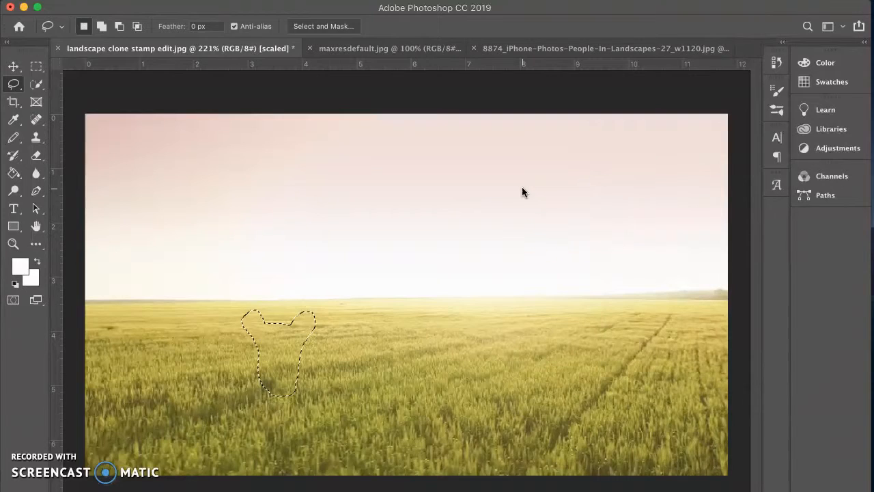
pyautogui.click(13, 66)
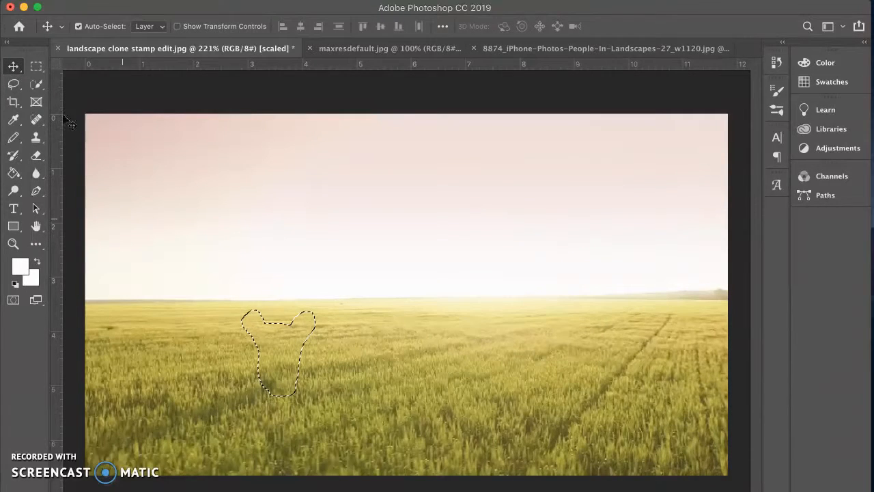
pyautogui.click(14, 84)
pyautogui.click(123, 166)
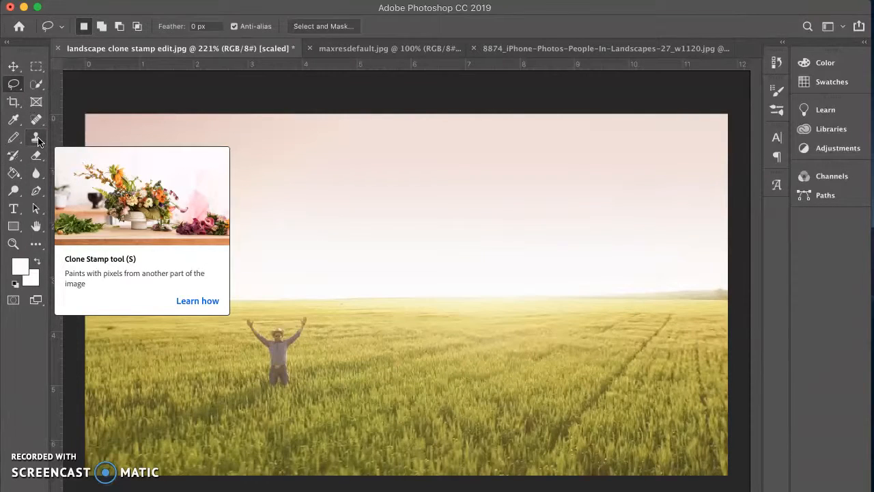
# Use the Clone Stamp tool at brush size 45 to cover the man's raised arms and head with wheat sampled beside him
pyautogui.click(38, 139)
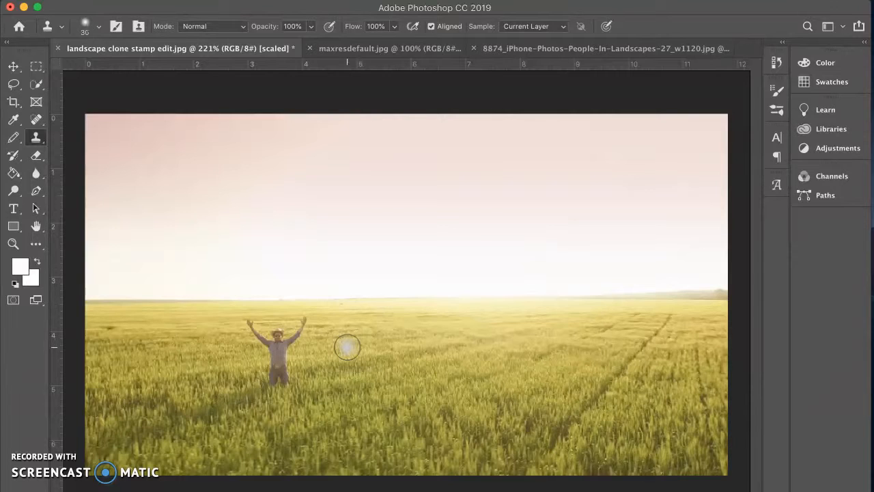
pyautogui.press(']')
pyautogui.keyDown('alt'); pyautogui.click(357, 328); pyautogui.keyUp('alt')
pyautogui.click(301, 328)
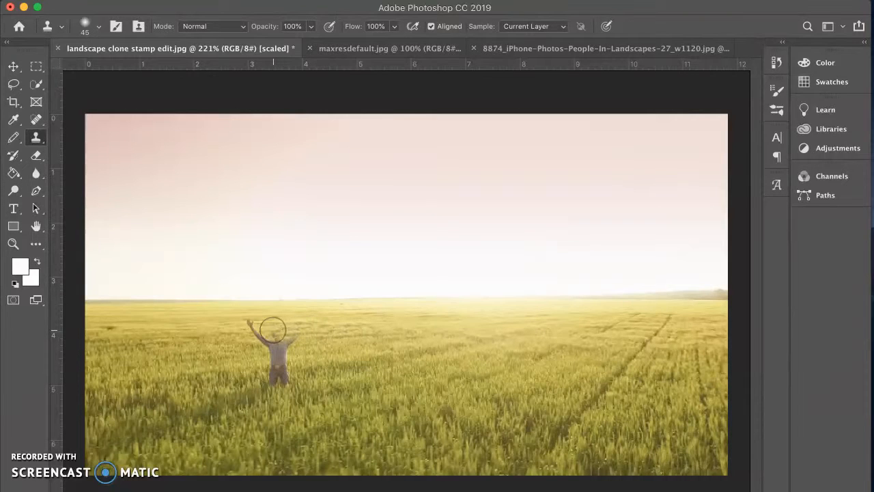
pyautogui.moveTo(273, 331)
pyautogui.mouseDown()
pyautogui.moveTo(251, 325)
pyautogui.moveTo(283, 364)
pyautogui.moveTo(285, 329)
pyautogui.moveTo(285, 362)
pyautogui.moveTo(305, 347)
pyautogui.moveTo(279, 344)
pyautogui.moveTo(275, 378)
pyautogui.moveTo(220, 443)
pyautogui.moveTo(242, 319)
pyautogui.moveTo(182, 403)
pyautogui.mouseUp()
pyautogui.press('super+z')
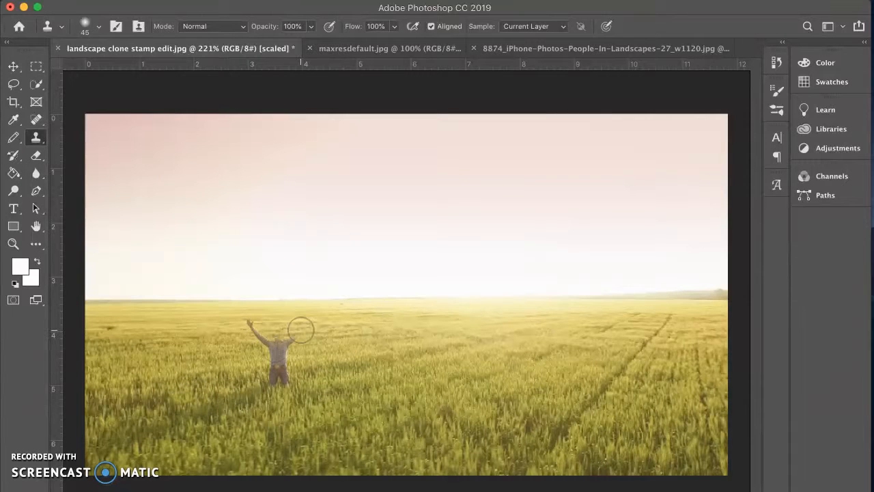
pyautogui.moveTo(296, 326); pyautogui.dragTo(251, 326)
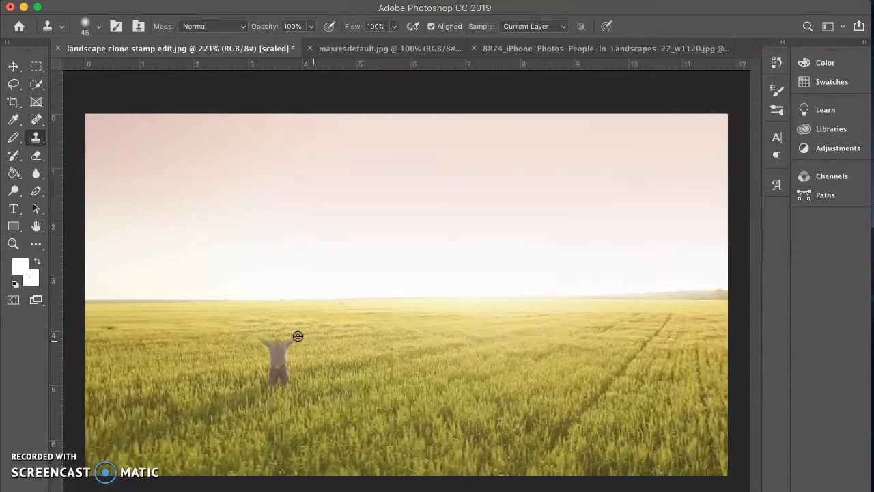
# Clone freshly sampled wheat over the man's torso and legs and over the stray patch left beside him
pyautogui.keyDown('alt'); pyautogui.click(343, 352); pyautogui.keyUp('alt')
pyautogui.moveTo(303, 343)
pyautogui.mouseDown()
pyautogui.moveTo(244, 342)
pyautogui.moveTo(301, 374)
pyautogui.moveTo(274, 359)
pyautogui.mouseUp()
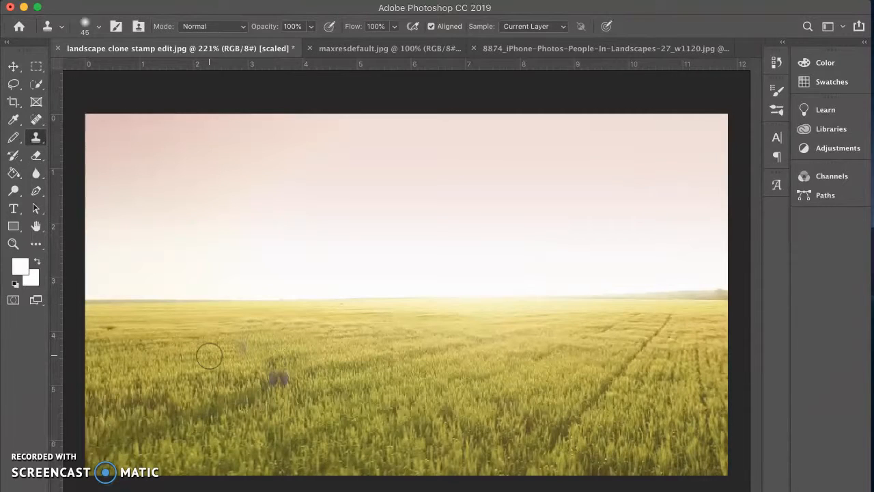
pyautogui.keyDown('alt'); pyautogui.click(195, 358); pyautogui.keyUp('alt')
pyautogui.click(236, 347)
pyautogui.keyDown('alt'); pyautogui.click(177, 351); pyautogui.keyUp('alt')
pyautogui.moveTo(240, 349); pyautogui.dragTo(248, 348)
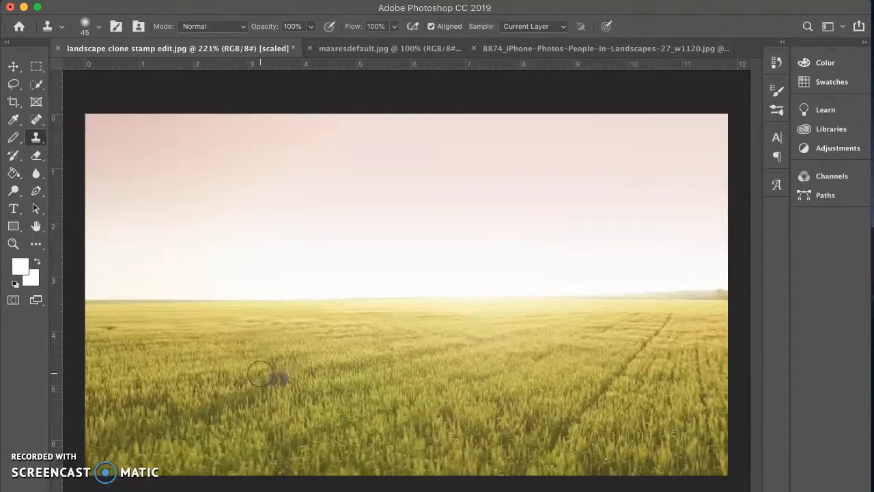
pyautogui.moveTo(260, 374); pyautogui.dragTo(288, 376)
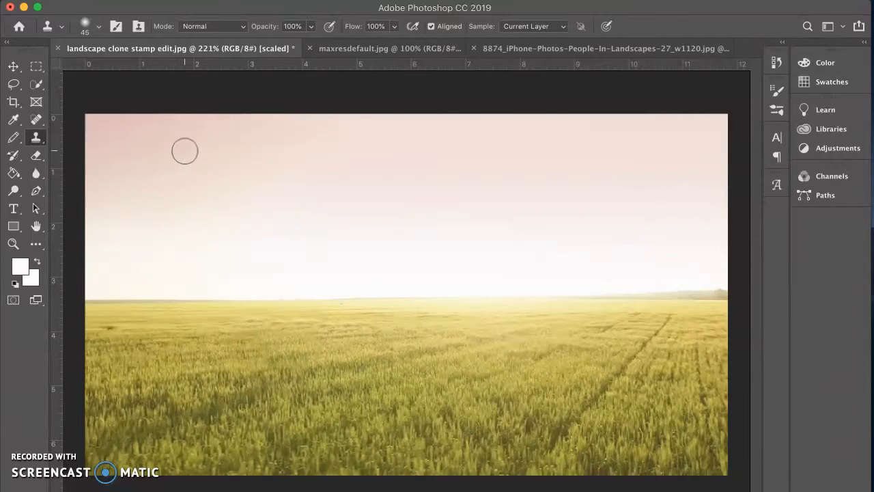
# In maxresdefault.jpg, lasso the crown and graffiti lettering, replace them with a Content-Aware fill, and deselect
pyautogui.click(367, 51)
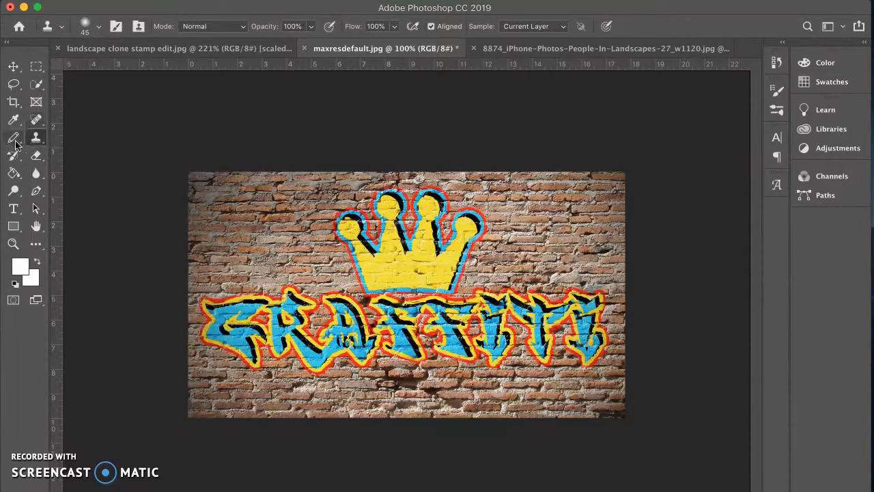
pyautogui.click(14, 84)
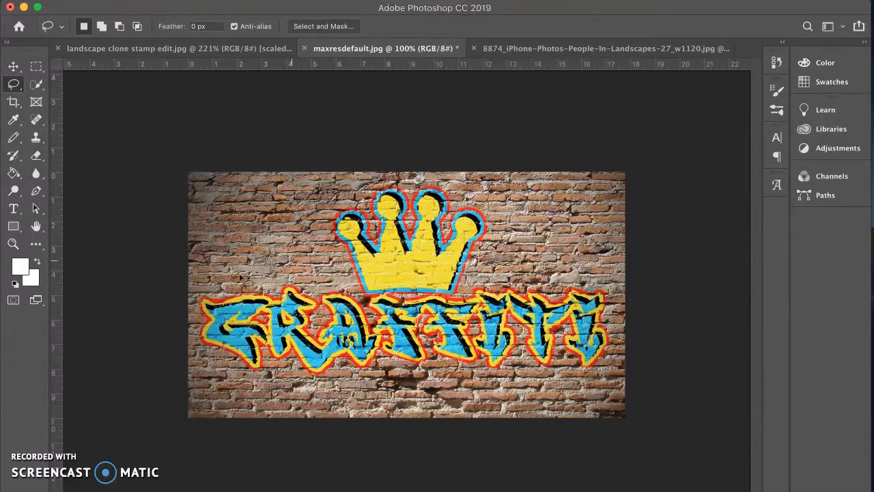
pyautogui.moveTo(329, 261)
pyautogui.mouseDown()
pyautogui.moveTo(323, 220)
pyautogui.moveTo(332, 200)
pyautogui.moveTo(389, 179)
pyautogui.moveTo(431, 176)
pyautogui.moveTo(480, 195)
pyautogui.moveTo(490, 233)
pyautogui.moveTo(523, 271)
pyautogui.moveTo(580, 271)
pyautogui.moveTo(603, 285)
pyautogui.moveTo(618, 313)
pyautogui.moveTo(616, 343)
pyautogui.moveTo(523, 394)
pyautogui.moveTo(307, 404)
pyautogui.moveTo(213, 380)
pyautogui.moveTo(195, 303)
pyautogui.moveTo(223, 281)
pyautogui.mouseUp()
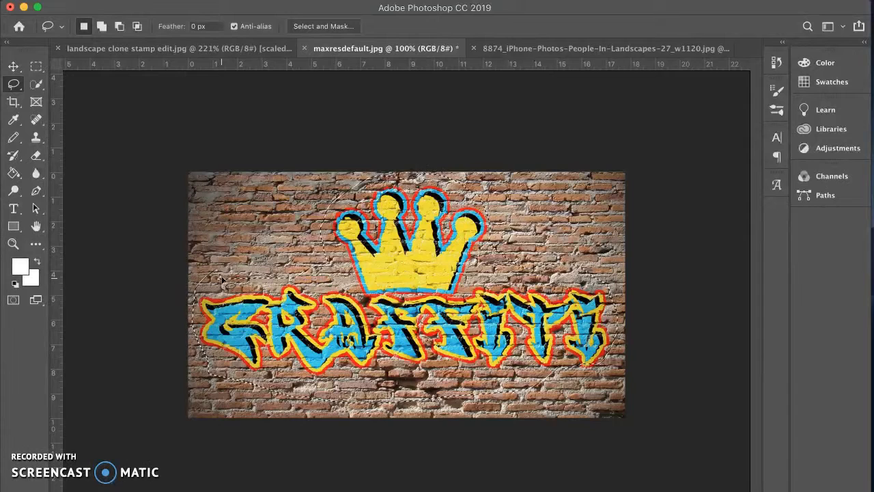
pyautogui.press('BackSpace')
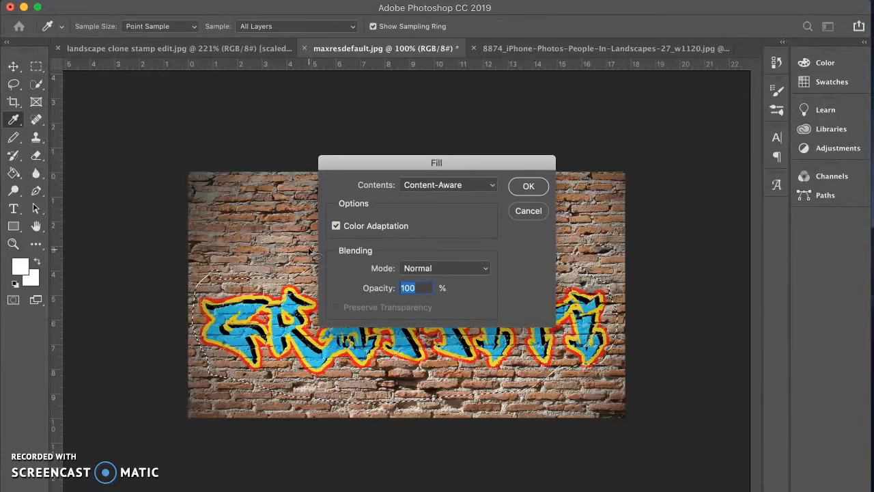
pyautogui.click(528, 186)
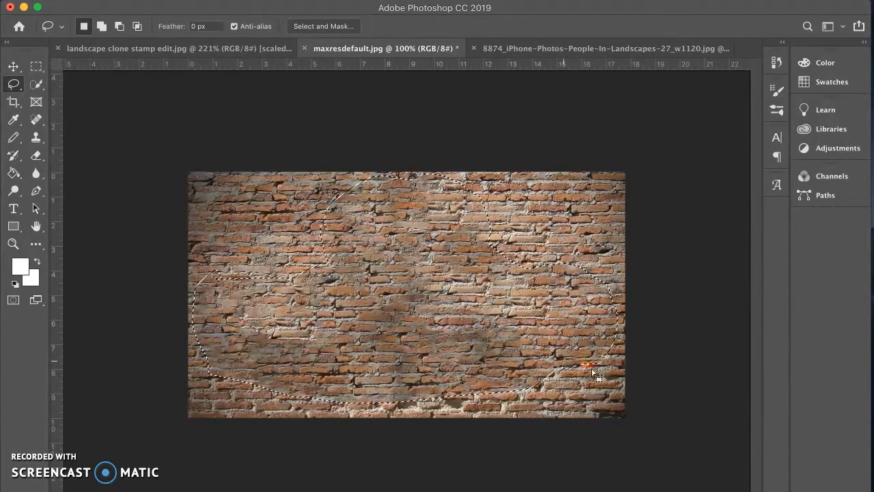
pyautogui.click(235, 202)
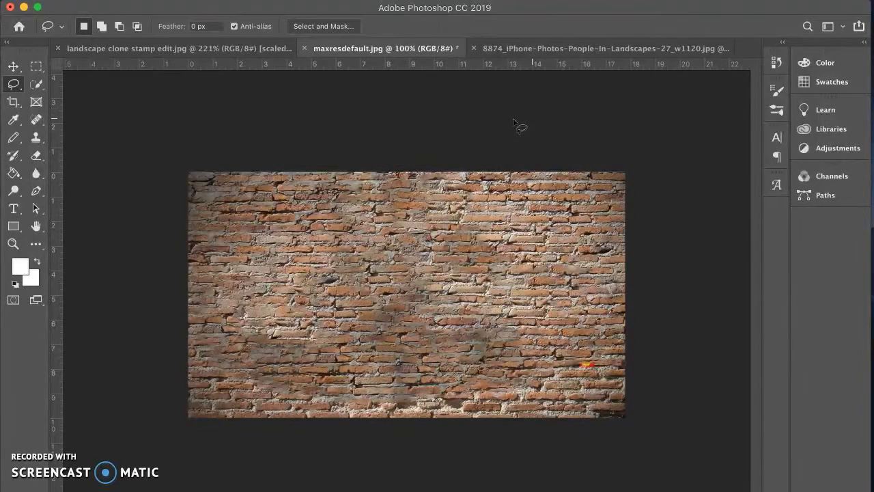
# In the sand dune photo, lasso the woman with her red umbrella, replace them with a Content-Aware fill, and deselect
pyautogui.click(539, 49)
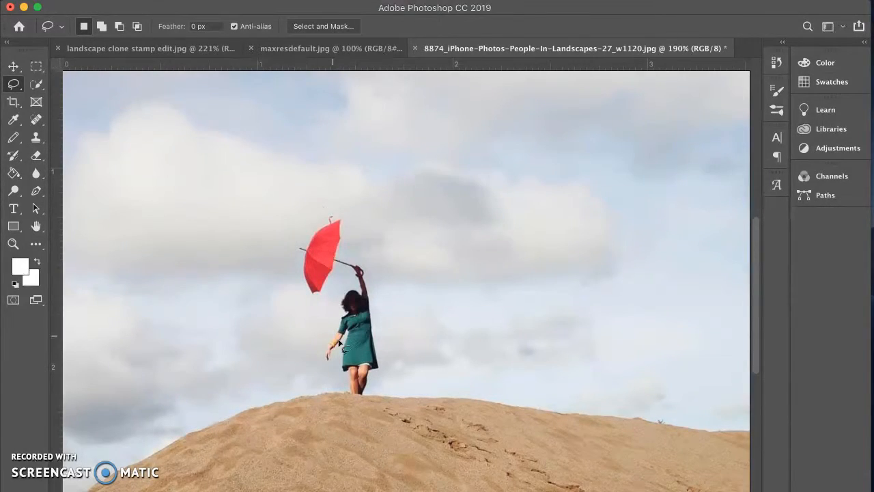
pyautogui.moveTo(324, 352)
pyautogui.mouseDown()
pyautogui.moveTo(340, 284)
pyautogui.moveTo(330, 302)
pyautogui.moveTo(303, 304)
pyautogui.moveTo(285, 256)
pyautogui.moveTo(295, 232)
pyautogui.moveTo(329, 209)
pyautogui.moveTo(364, 228)
pyautogui.moveTo(352, 250)
pyautogui.moveTo(382, 271)
pyautogui.moveTo(384, 380)
pyautogui.moveTo(375, 409)
pyautogui.moveTo(335, 417)
pyautogui.moveTo(329, 372)
pyautogui.moveTo(316, 366)
pyautogui.moveTo(325, 339)
pyautogui.mouseUp()
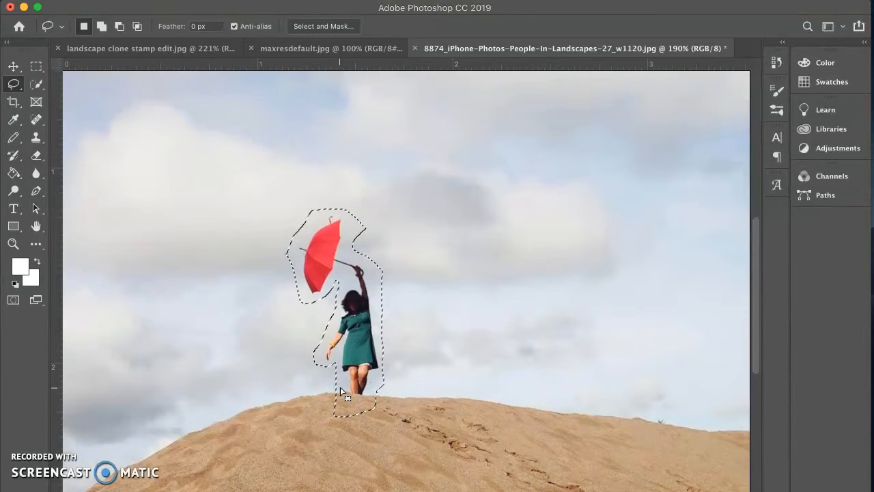
pyautogui.hotkey('shift', 'BackSpace')
pyautogui.click(524, 185)
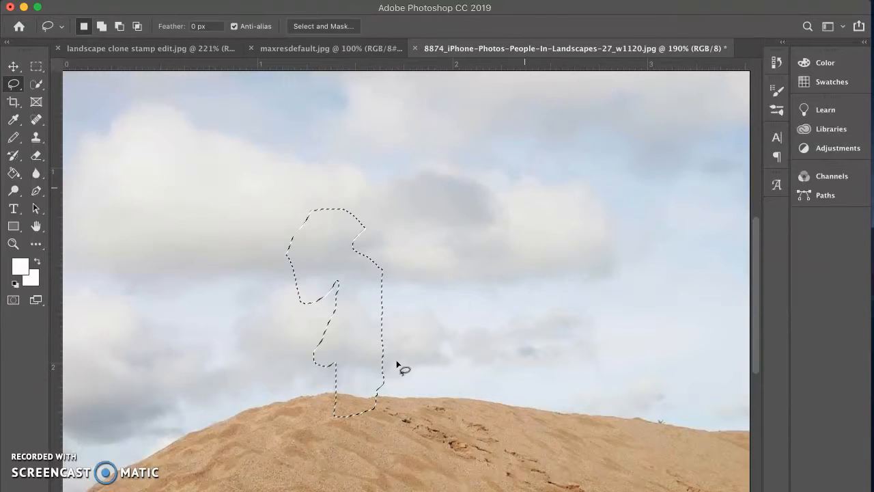
pyautogui.click(223, 296)
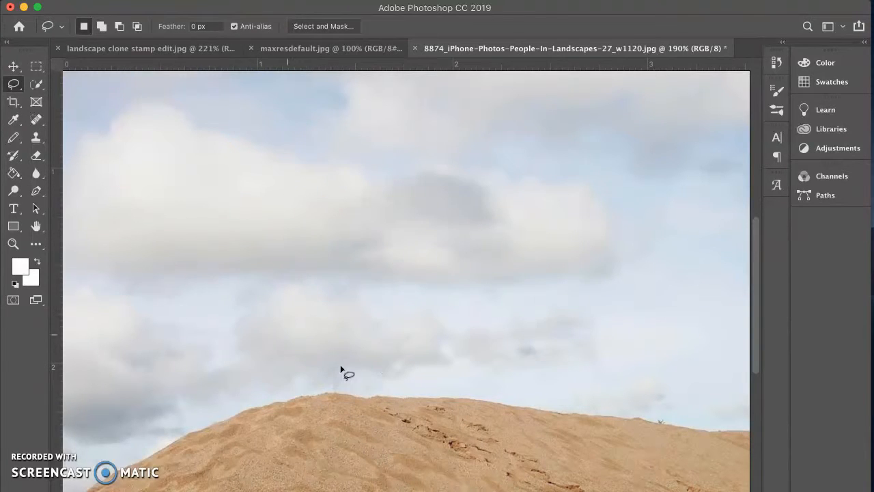
pyautogui.press('super+plus')
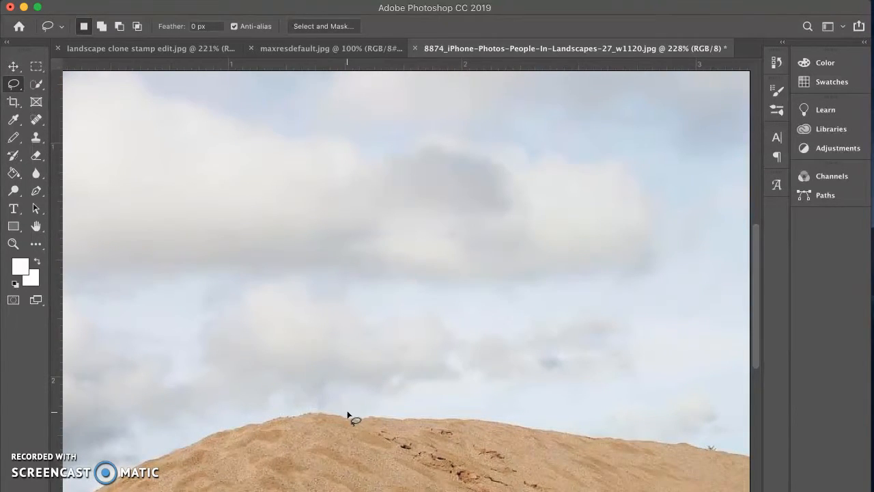
pyautogui.press('super+minus')
pyautogui.scroll(2, 347, 413)
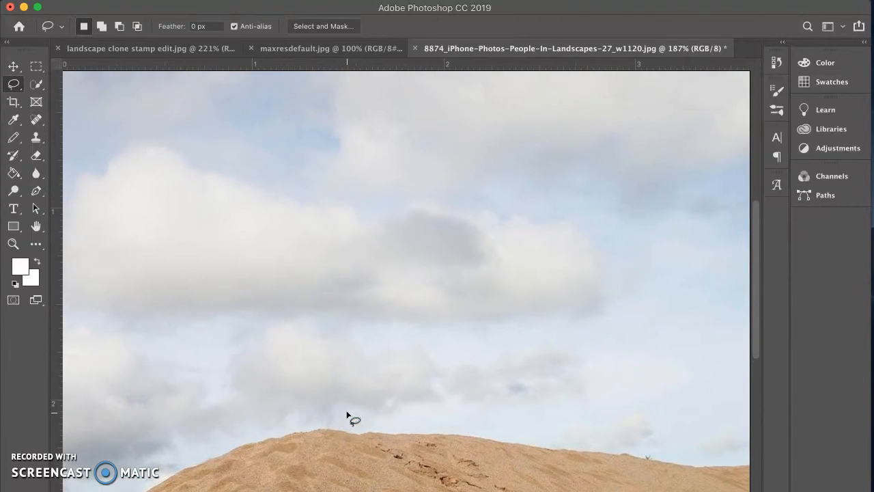
pyautogui.scroll(-2, 347, 412)
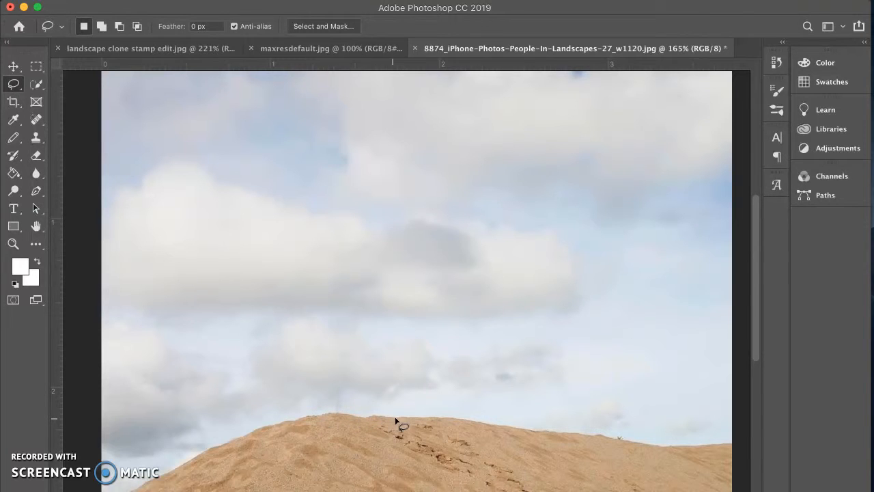
pyautogui.scroll(-3, 385, 365)
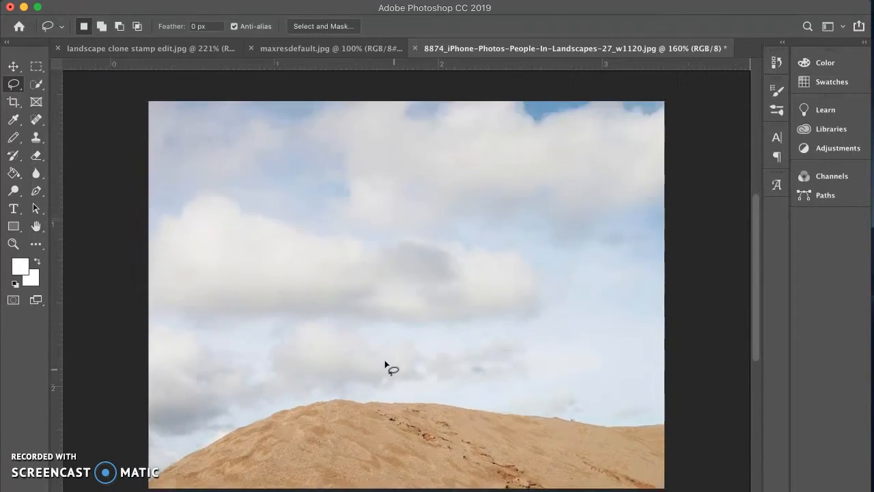